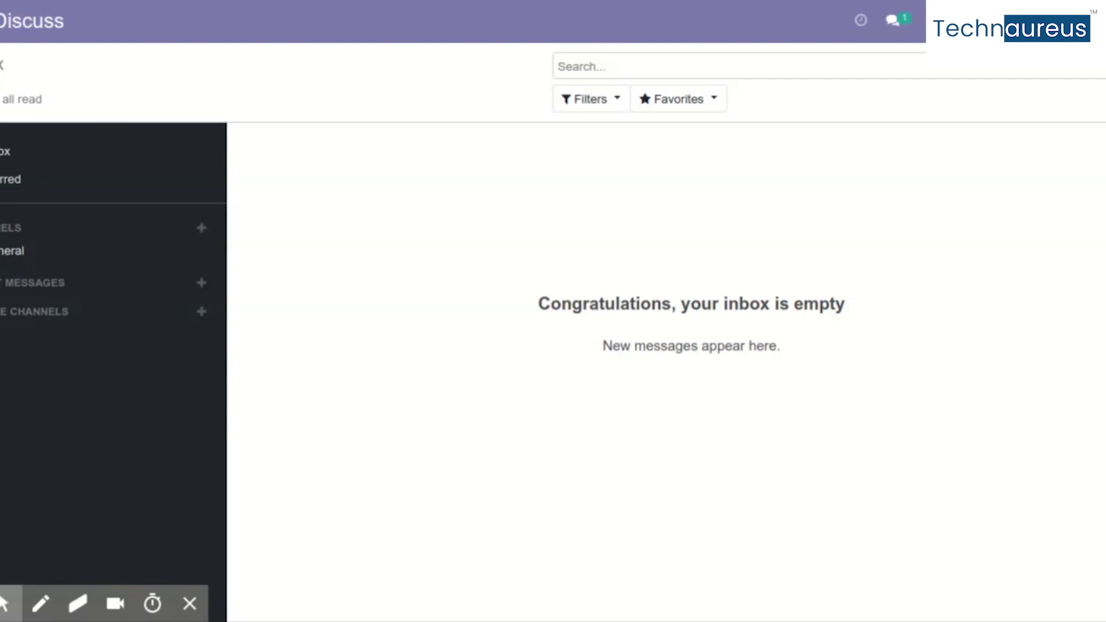
Open the Apps module list and search it for 'invoicing'
{"action": "left_click", "coordinate": [1, 21]}
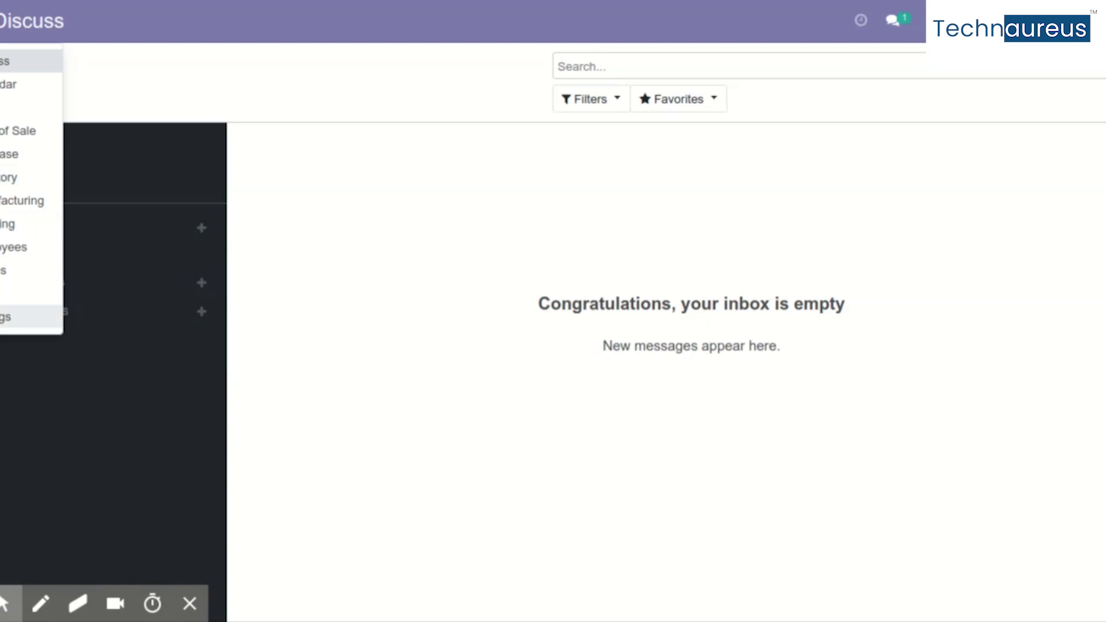
{"action": "left_click", "coordinate": [9, 302]}
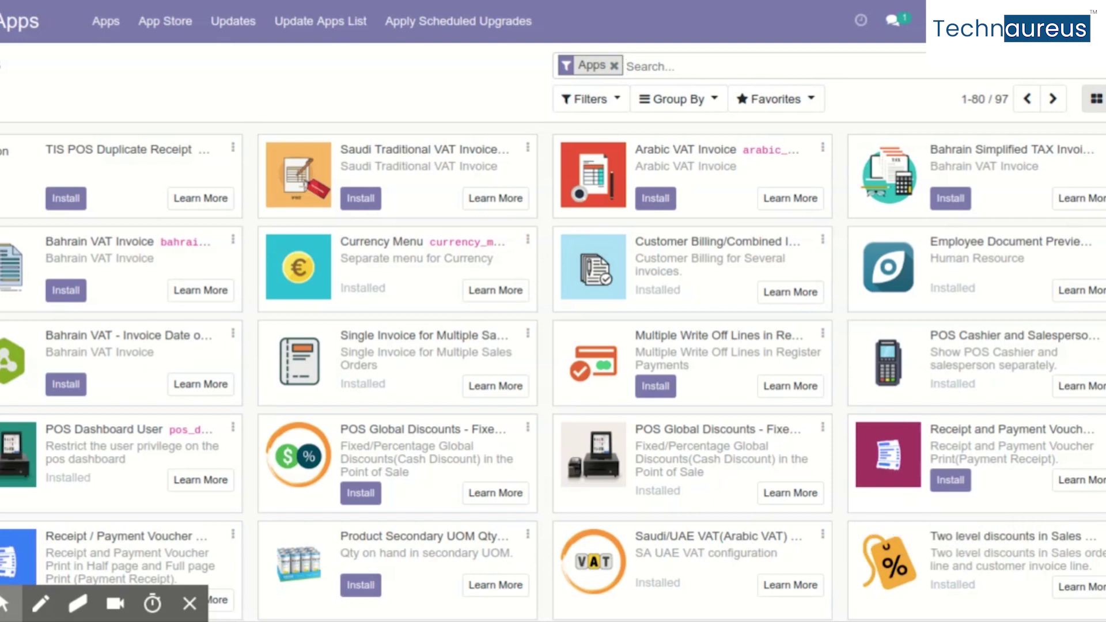
{"action": "type", "text": "invoicing"}
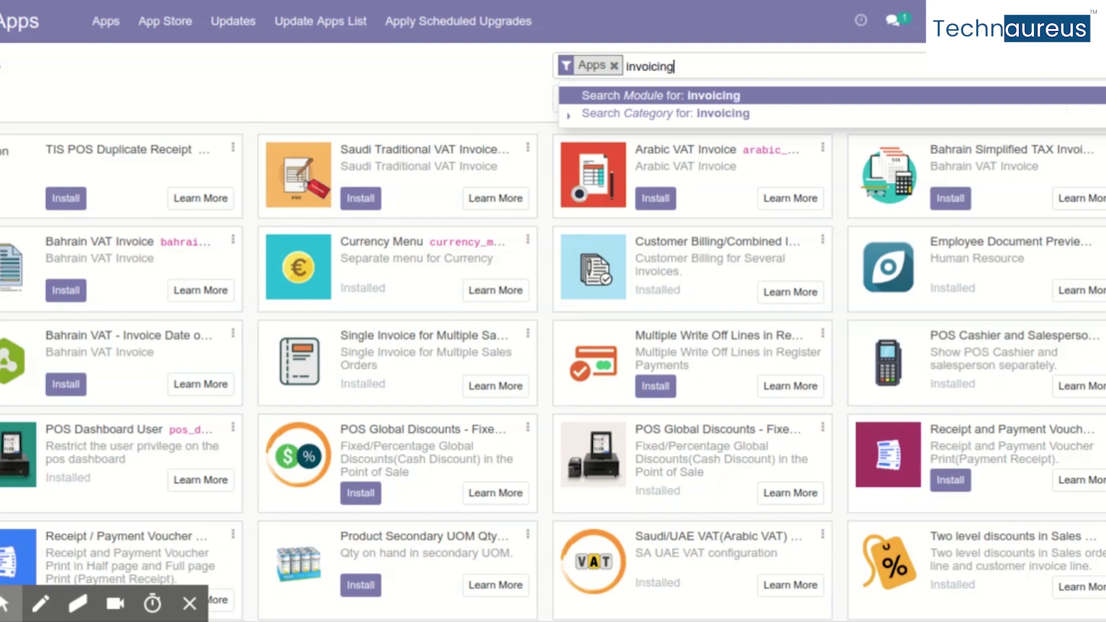
{"action": "key", "text": "Return"}
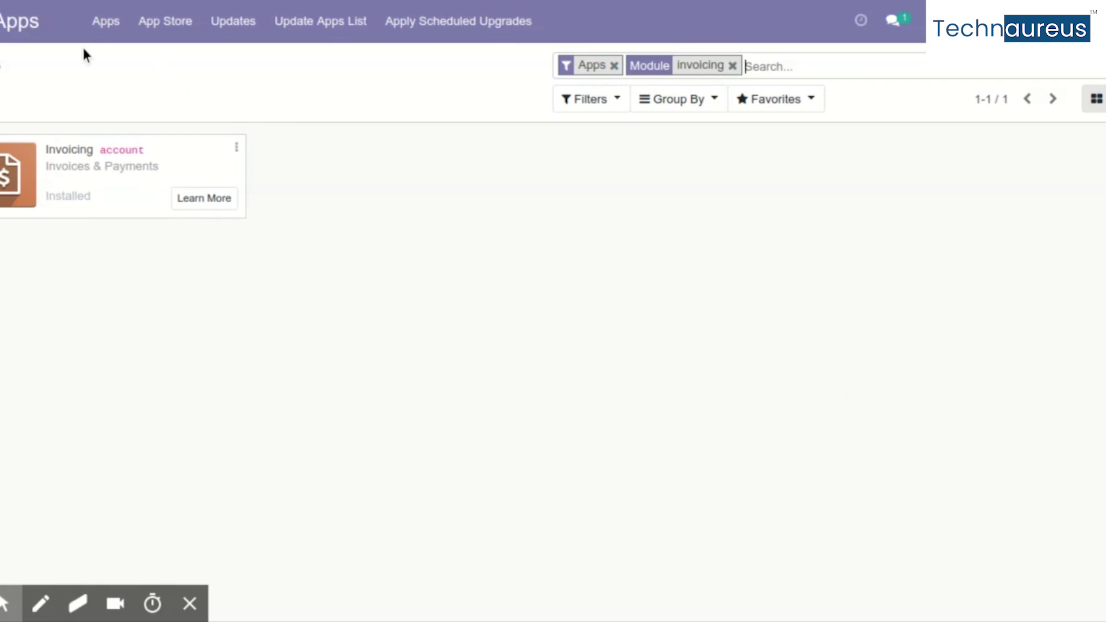
Open the Invoicing app and browse its Customers and Vendors menus
{"action": "left_click", "coordinate": [11, 21]}
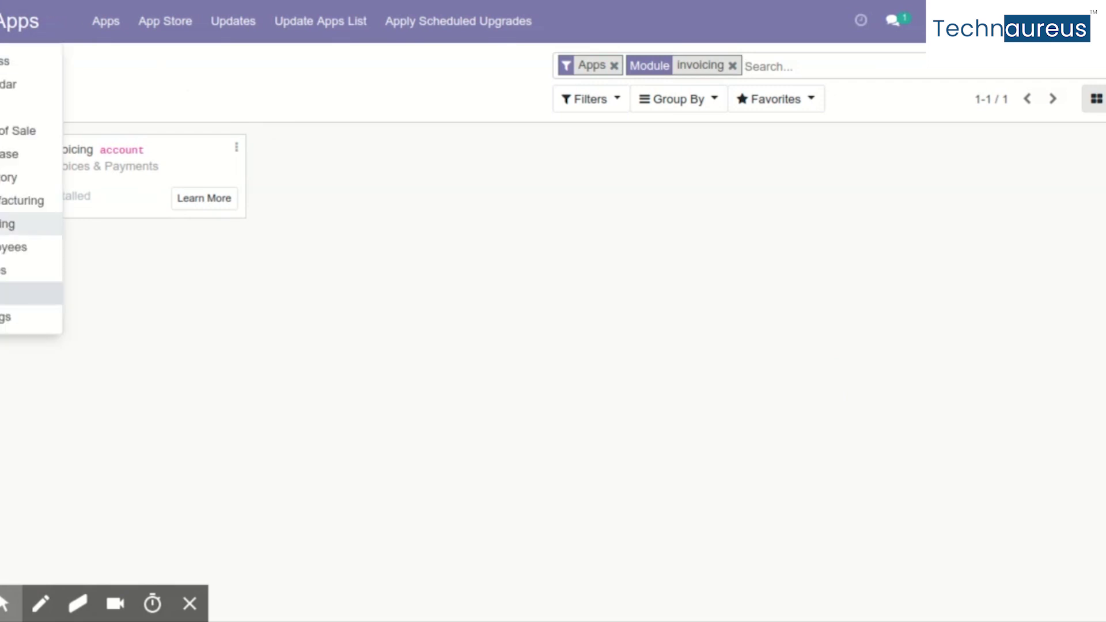
{"action": "left_click", "coordinate": [6, 222]}
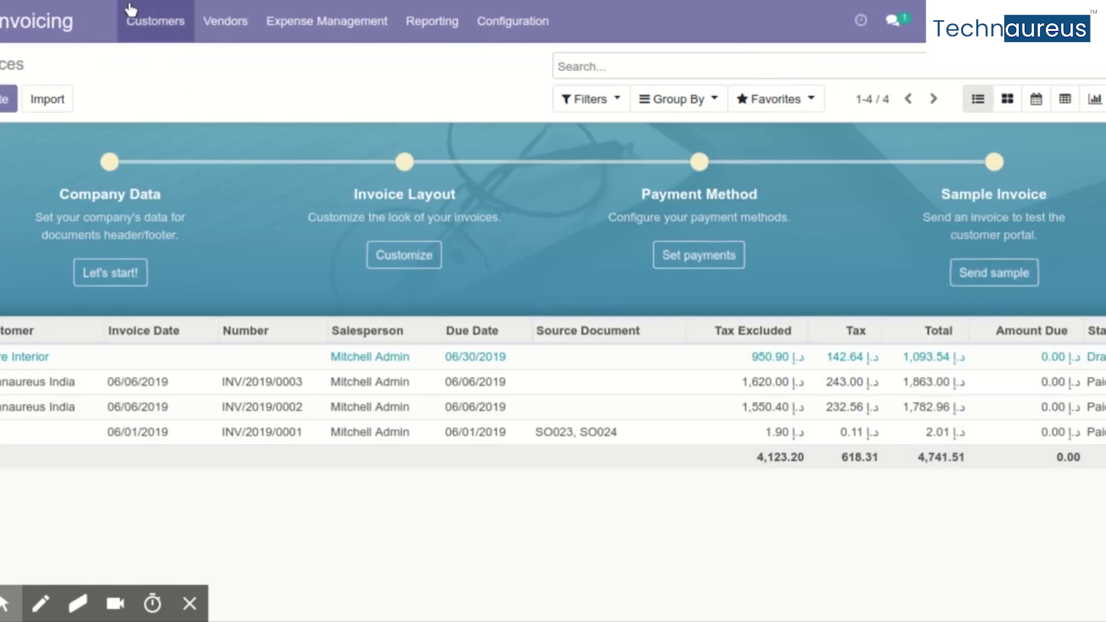
{"action": "left_click", "coordinate": [146, 18]}
{"action": "left_click", "coordinate": [202, 34]}
{"action": "left_click", "coordinate": [223, 27]}
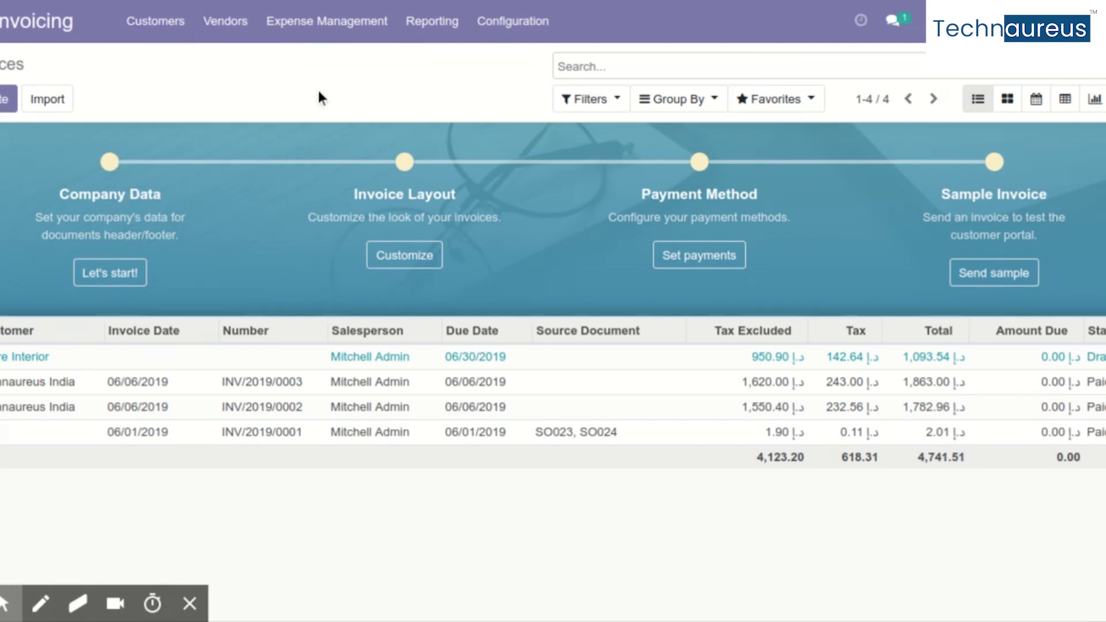
Check the Reporting and Configuration menus, confirming there is no Accounting section
{"action": "left_click", "coordinate": [433, 24]}
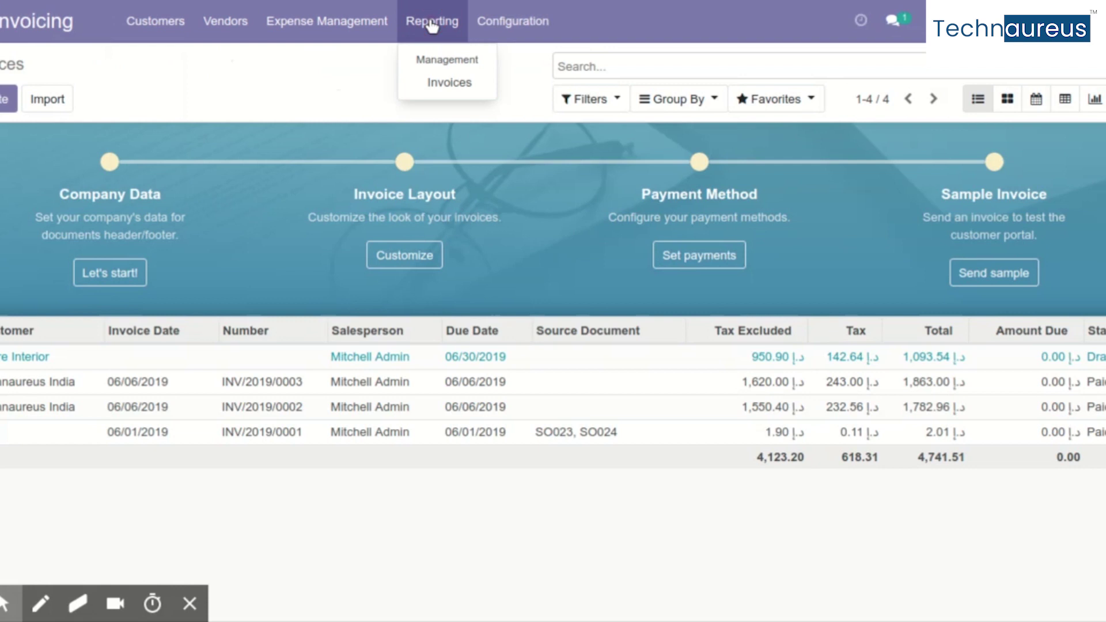
{"action": "left_click", "coordinate": [524, 27]}
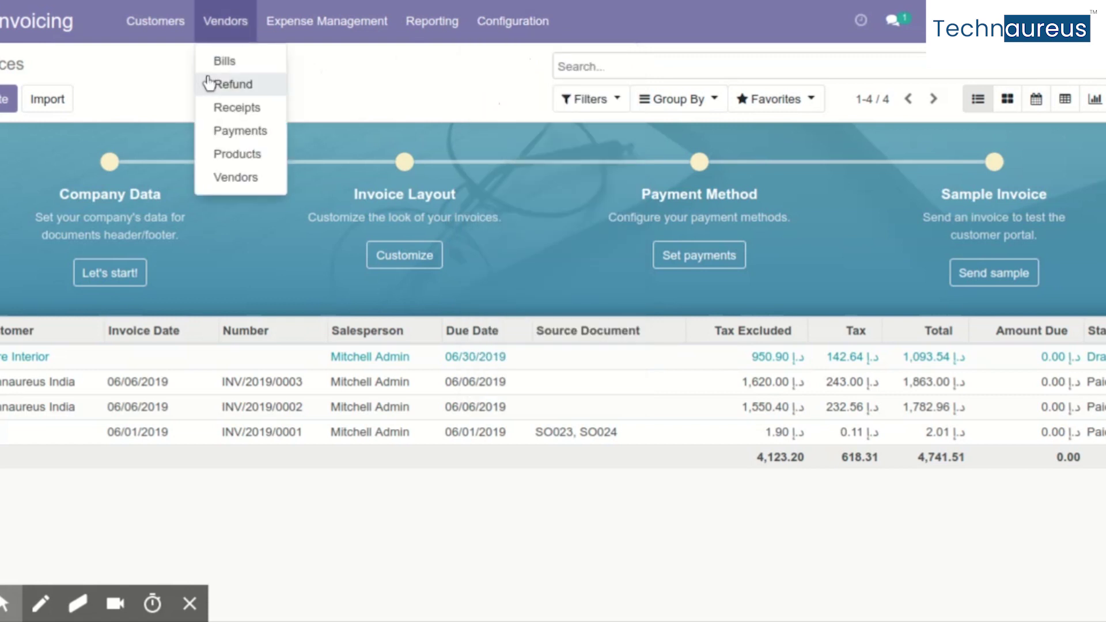
{"action": "mouse_move", "coordinate": [291, 26]}
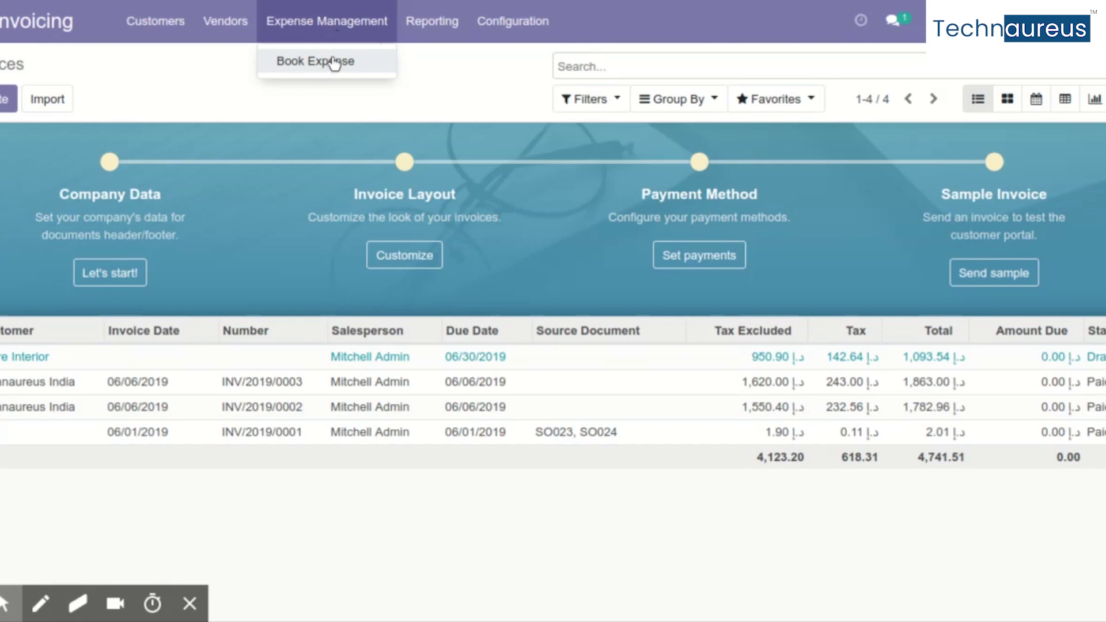
{"action": "mouse_move", "coordinate": [252, 42]}
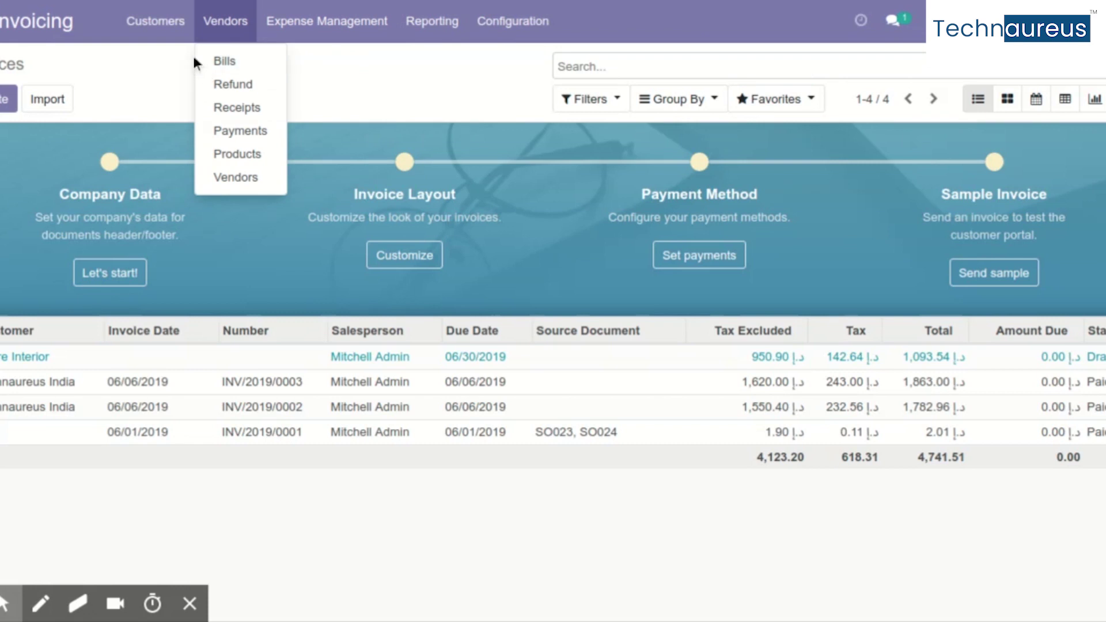
{"action": "left_click", "coordinate": [169, 59]}
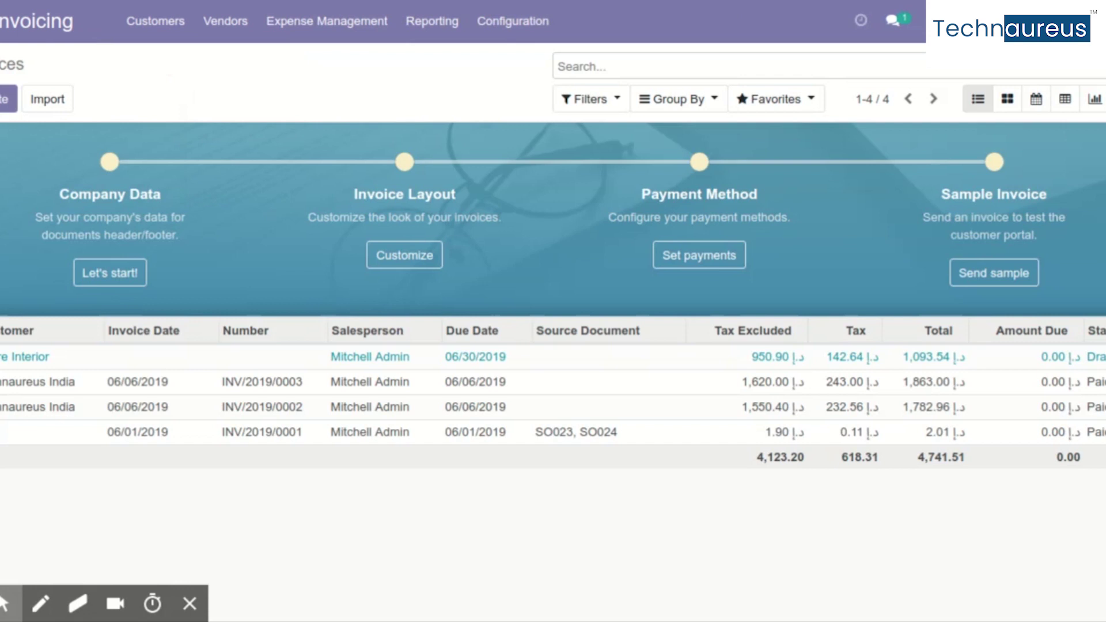
{"action": "left_click", "coordinate": [3, 20]}
Activate developer mode in Settings and open Users & Companies > Users
{"action": "left_click", "coordinate": [9, 316]}
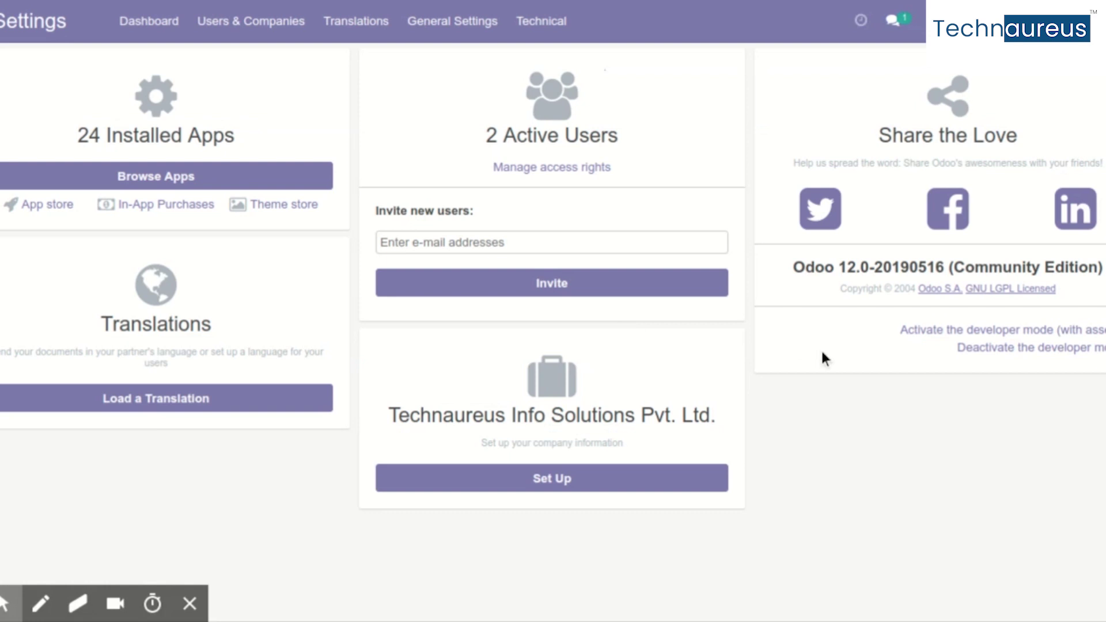
{"action": "left_click", "coordinate": [931, 327]}
{"action": "left_click", "coordinate": [276, 36]}
{"action": "left_click", "coordinate": [235, 63]}
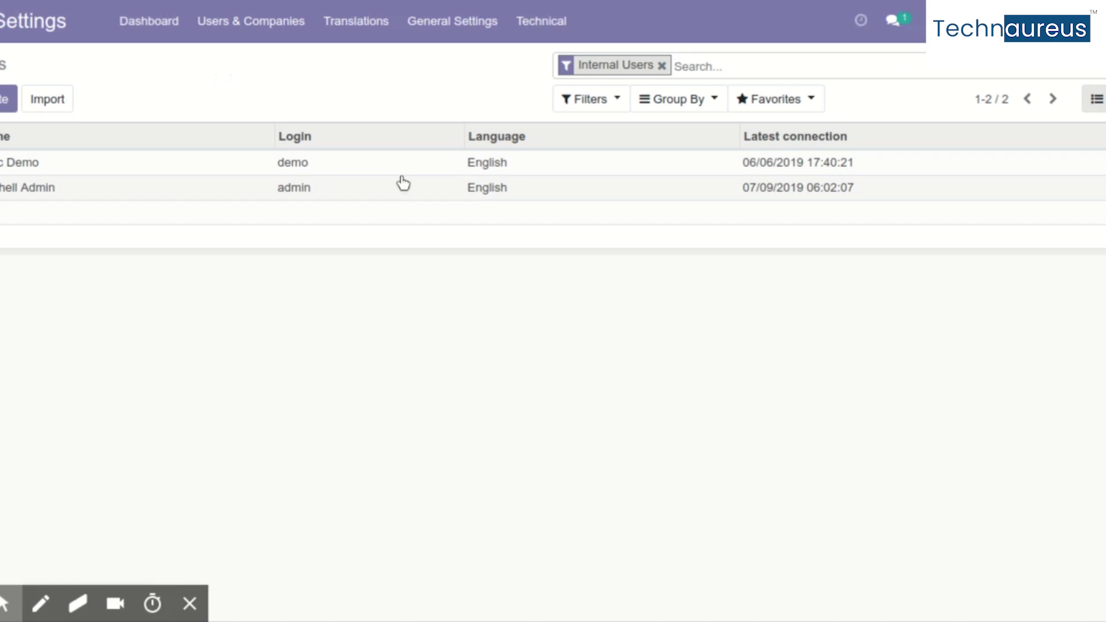
Enable Show Full Accounting Features for the admin user, save, and reload with F5
{"action": "left_click", "coordinate": [305, 187]}
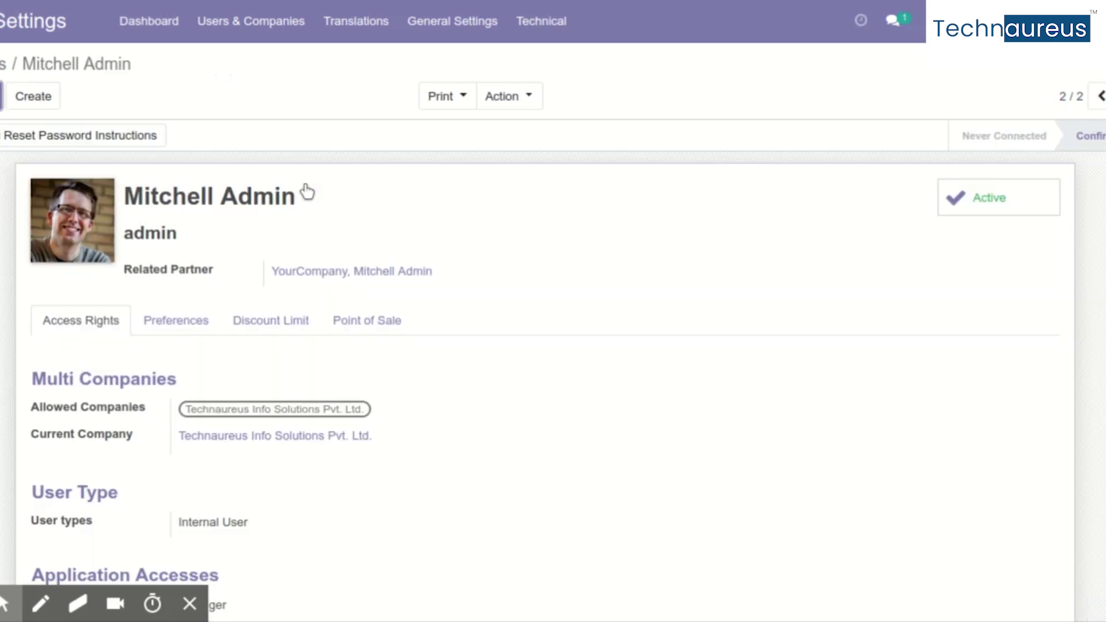
{"action": "left_click", "coordinate": [3, 97]}
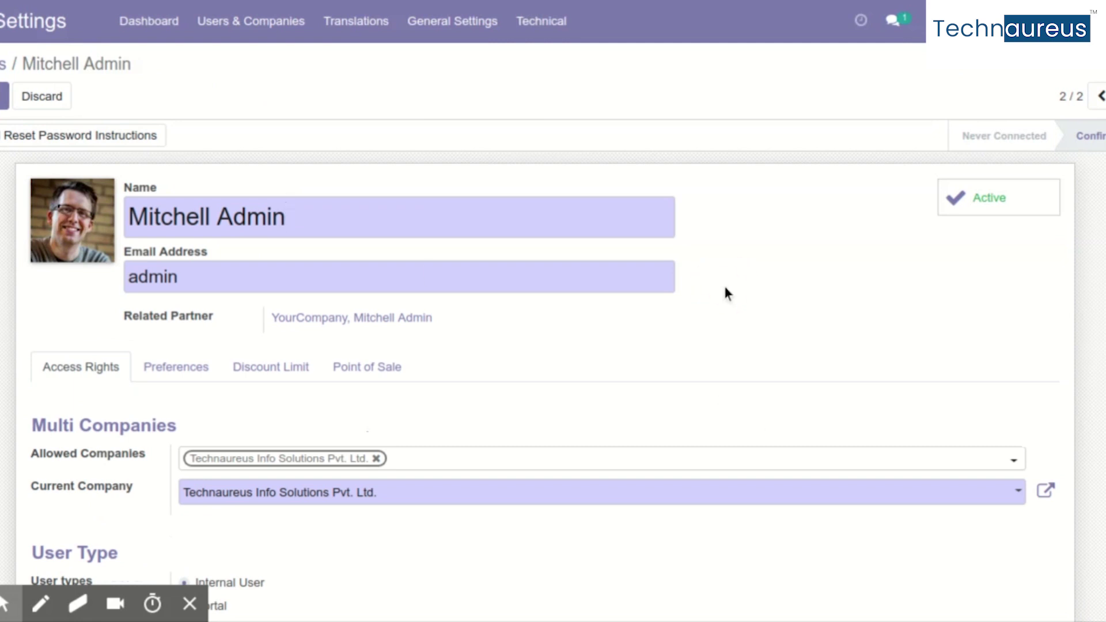
{"action": "scroll", "coordinate": [809, 339], "scroll_direction": "down", "scroll_amount": 10}
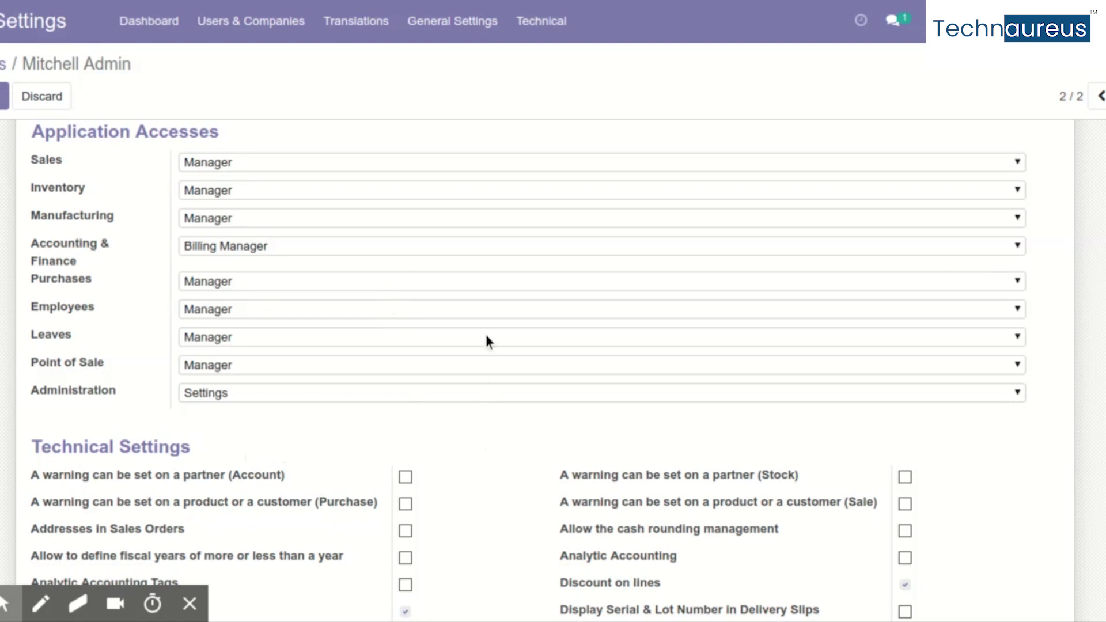
{"action": "scroll", "coordinate": [520, 499], "scroll_direction": "down", "scroll_amount": 6}
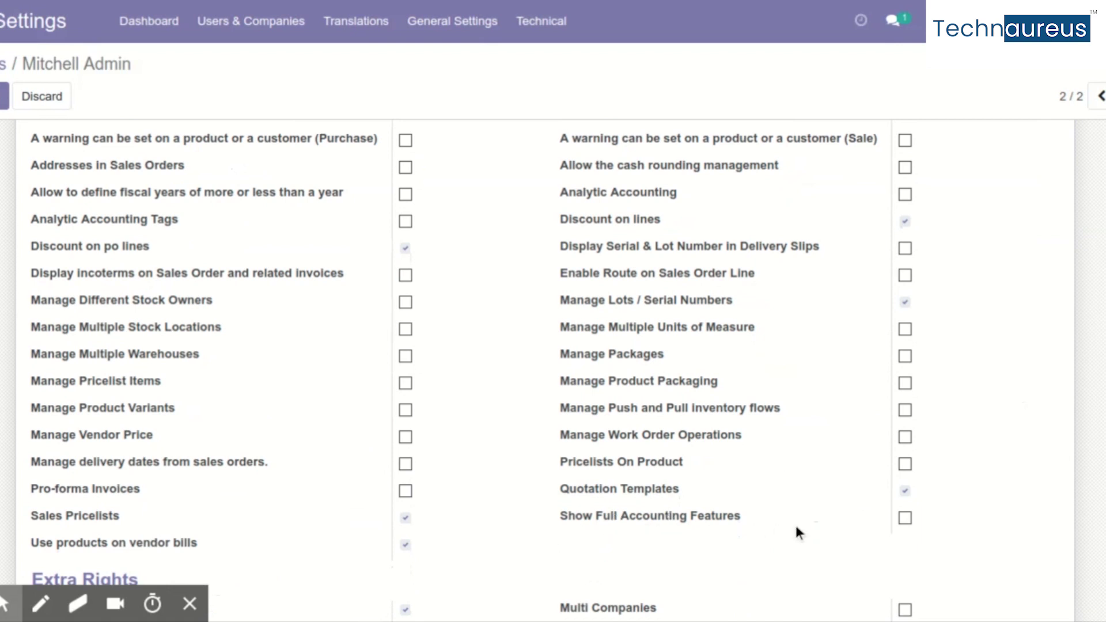
{"action": "left_click", "coordinate": [902, 520]}
{"action": "left_click", "coordinate": [3, 96]}
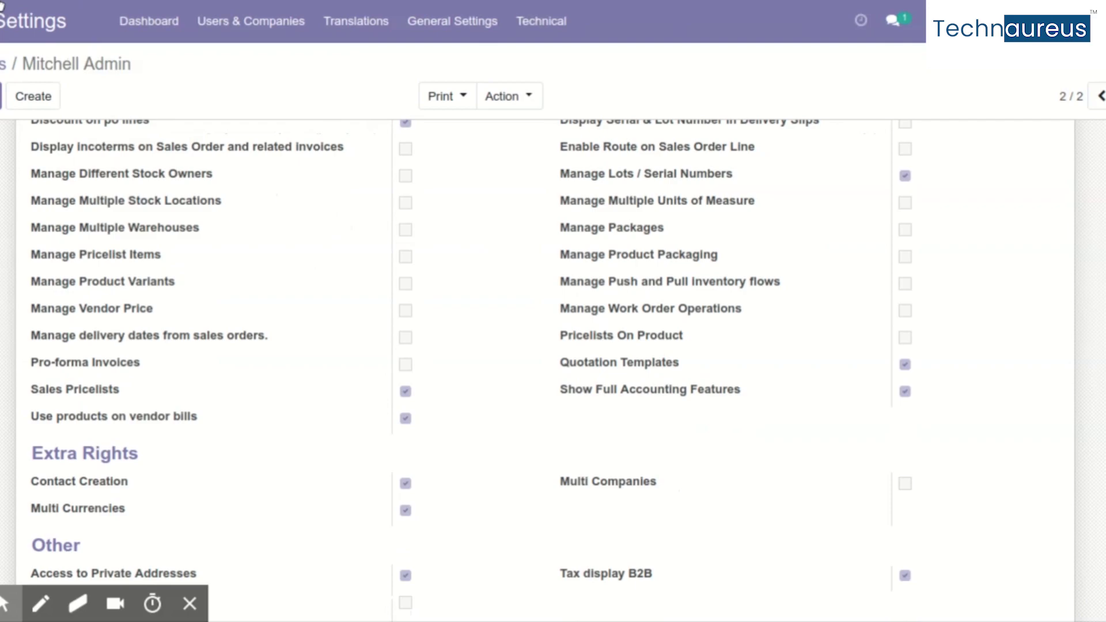
{"action": "key", "text": "F5"}
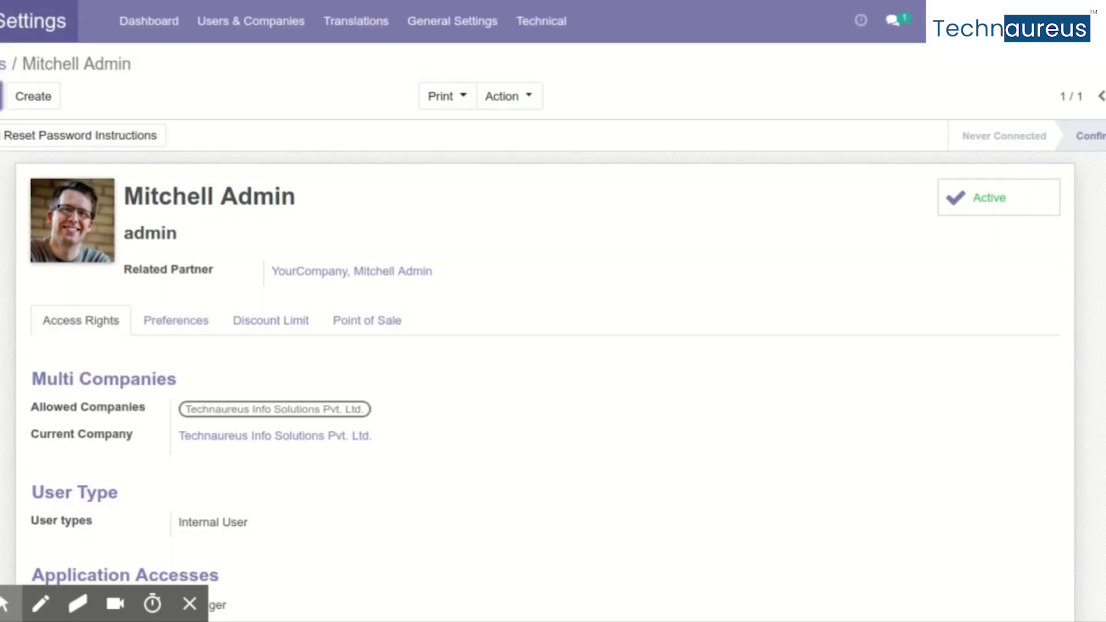
Show all Invoicing journal entries by removing the Miscellaneous Operations filter
{"action": "left_click", "coordinate": [5, 21]}
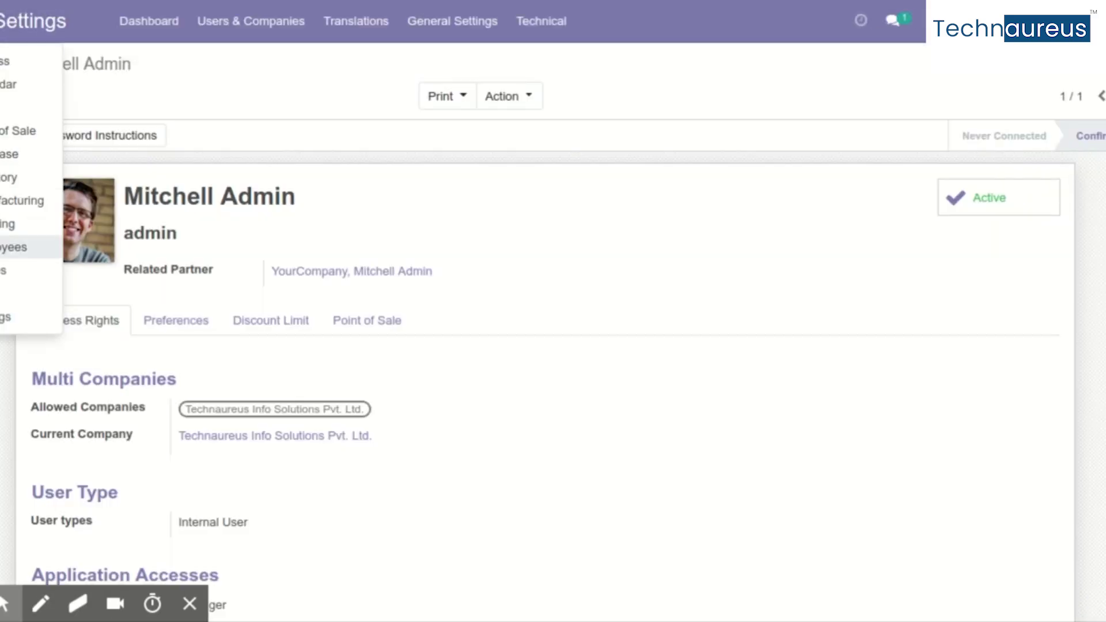
{"action": "left_click", "coordinate": [5, 224]}
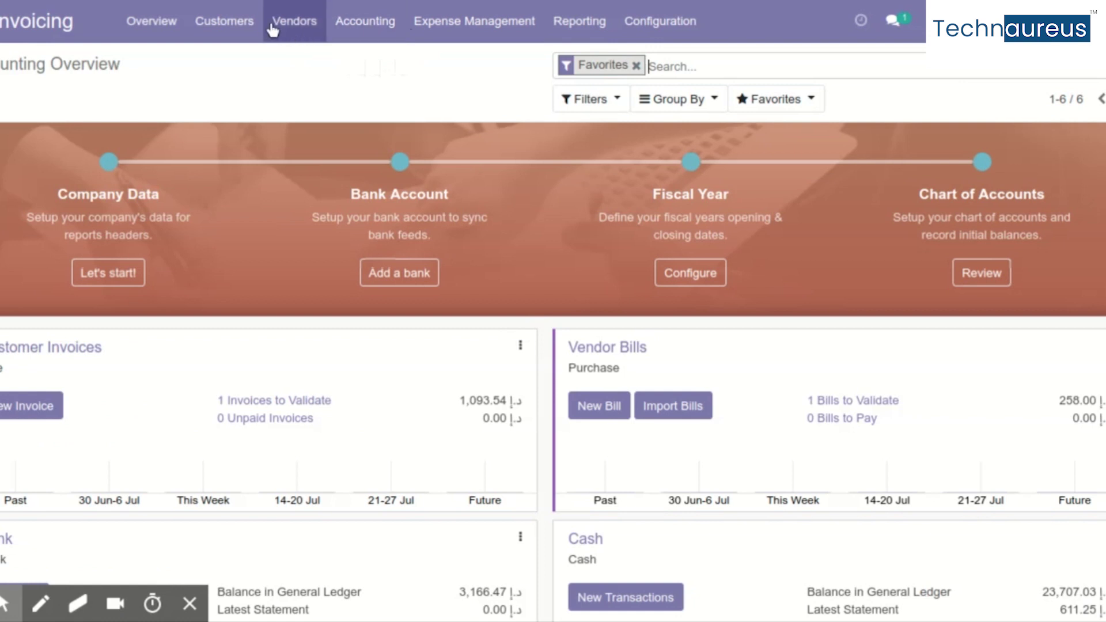
{"action": "left_click", "coordinate": [364, 34]}
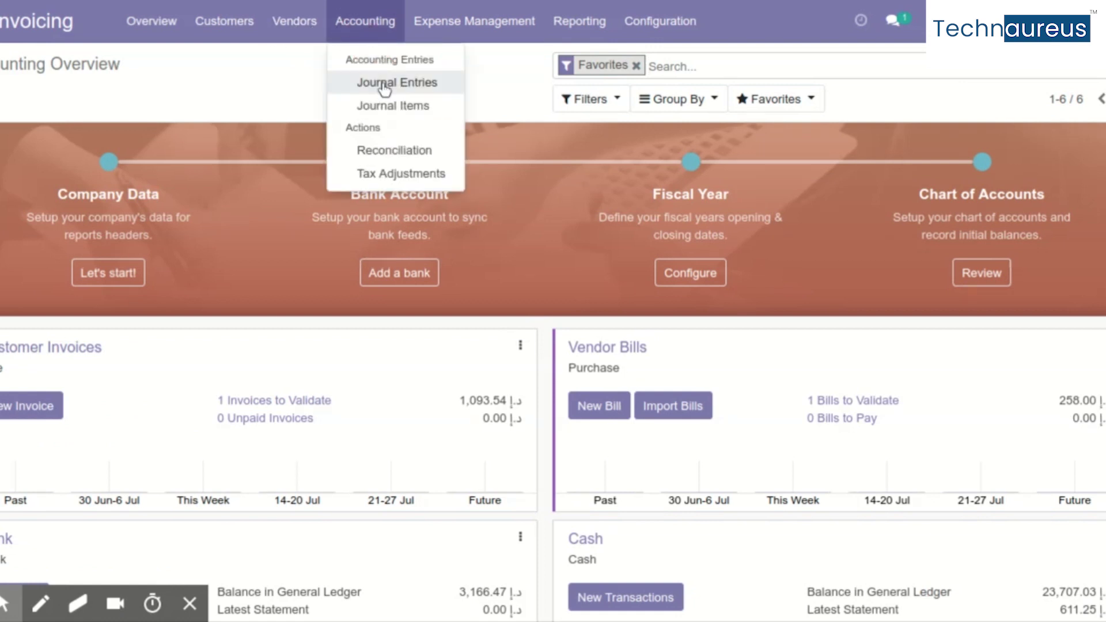
{"action": "left_click", "coordinate": [384, 87]}
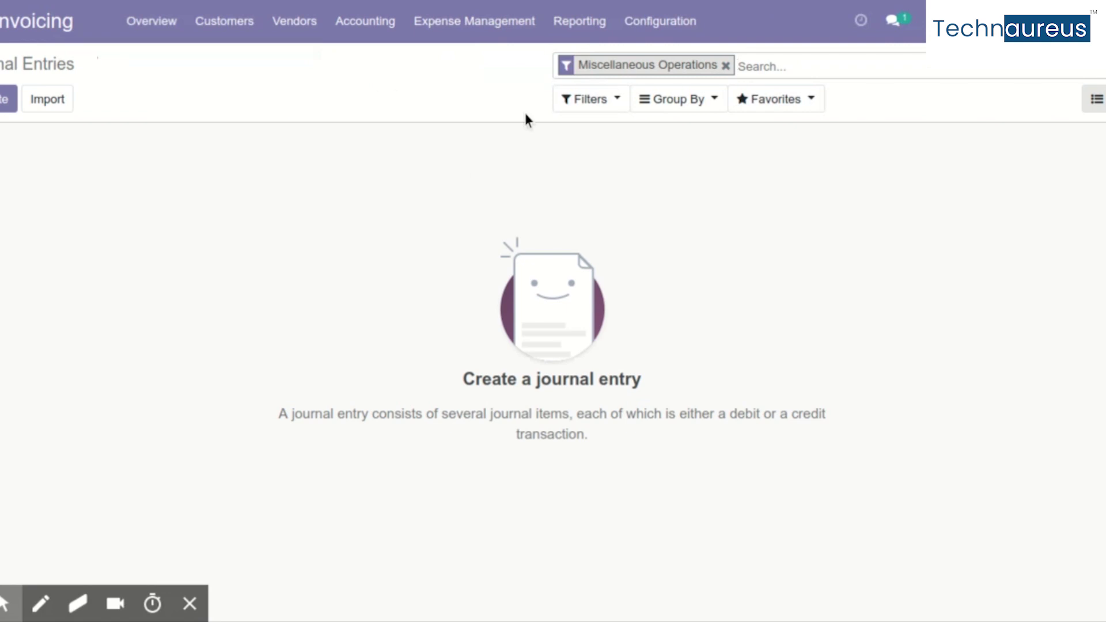
{"action": "left_click", "coordinate": [725, 66]}
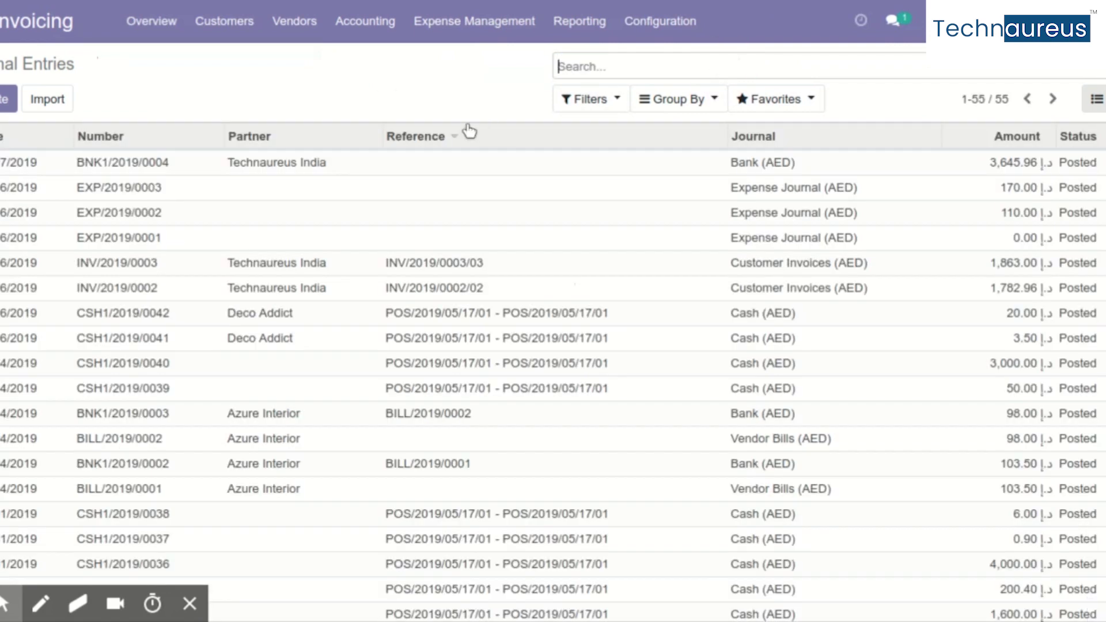
View the Journal Items list and review the other Accounting menu options
{"action": "left_click", "coordinate": [384, 40]}
{"action": "left_click", "coordinate": [375, 107]}
{"action": "left_click", "coordinate": [370, 29]}
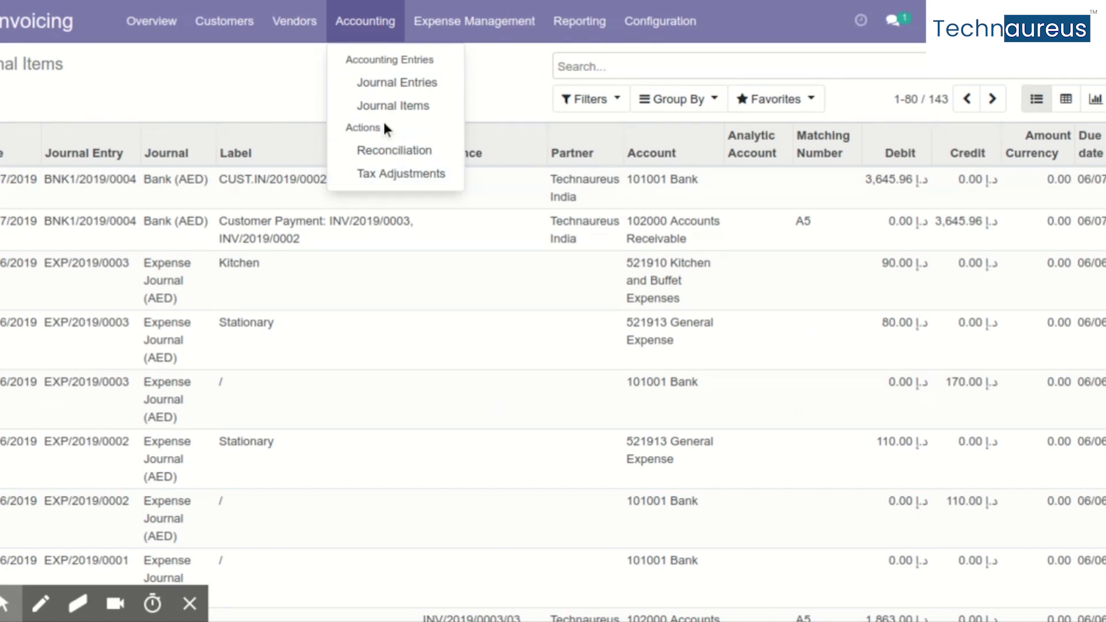
{"action": "mouse_move", "coordinate": [294, 28]}
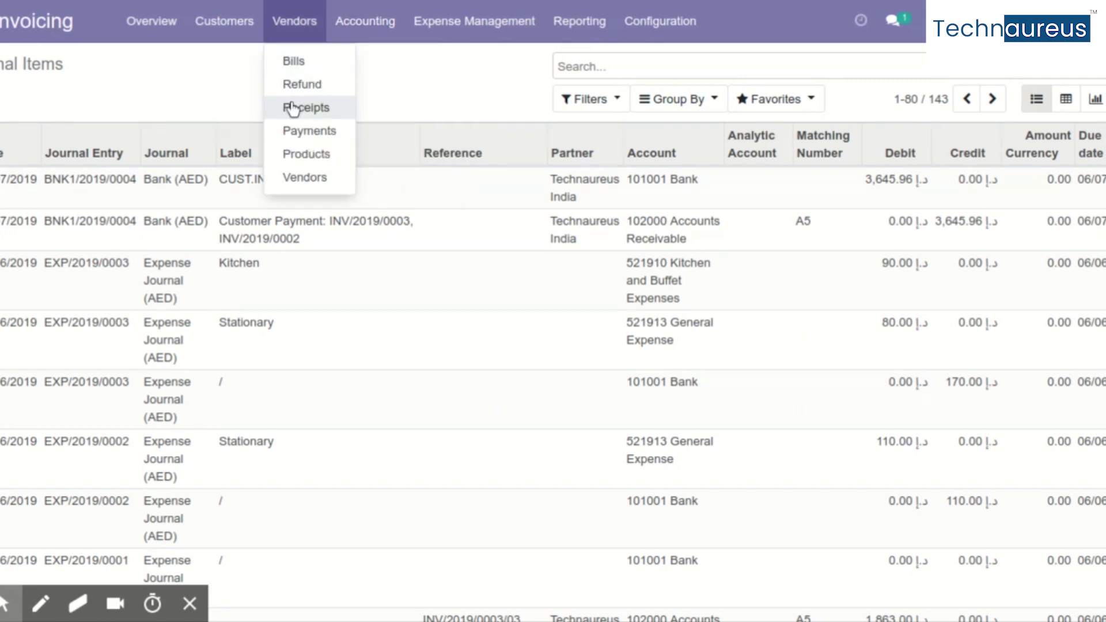
{"action": "left_click", "coordinate": [410, 77]}
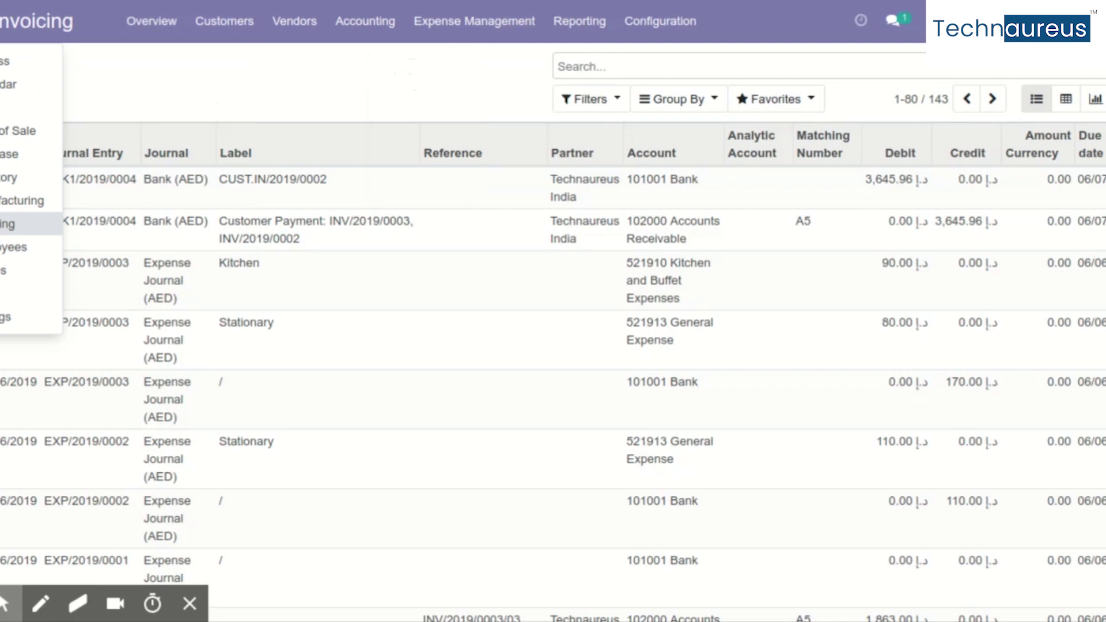
{"action": "left_click", "coordinate": [4, 317]}
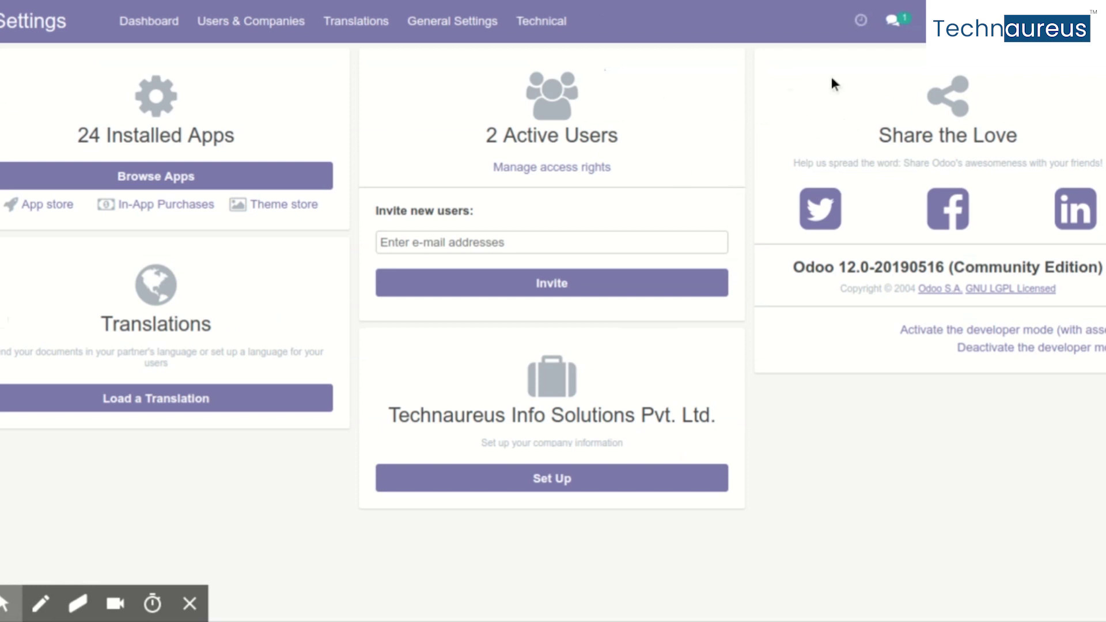
Edit the admin user's record from Users & Companies > Users, scrolling to Technical Settings
{"action": "left_click", "coordinate": [282, 32]}
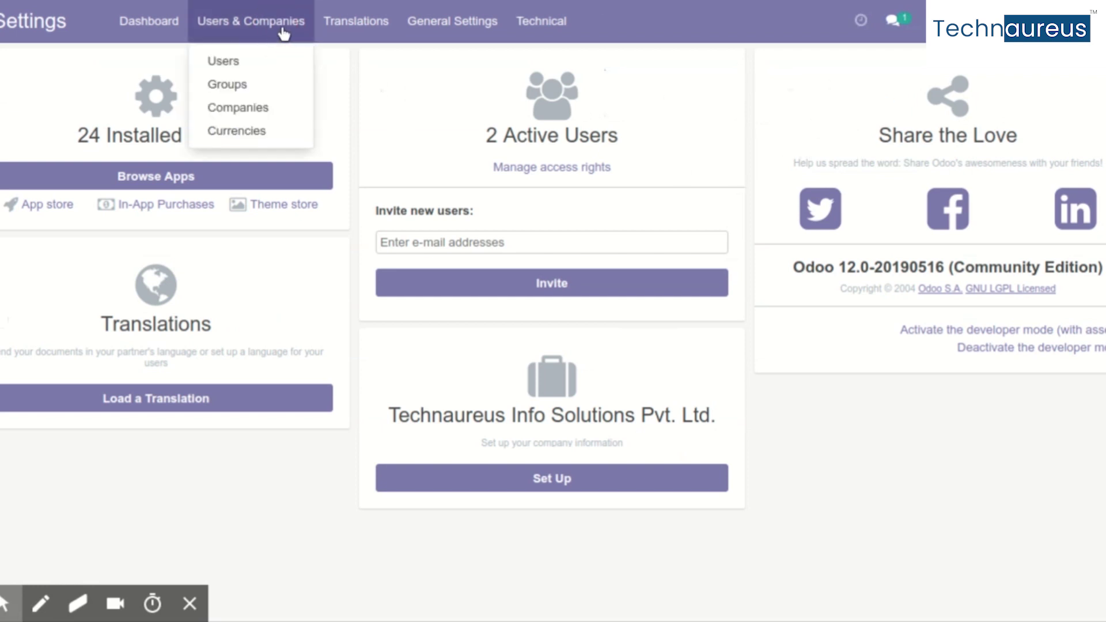
{"action": "left_click", "coordinate": [249, 64]}
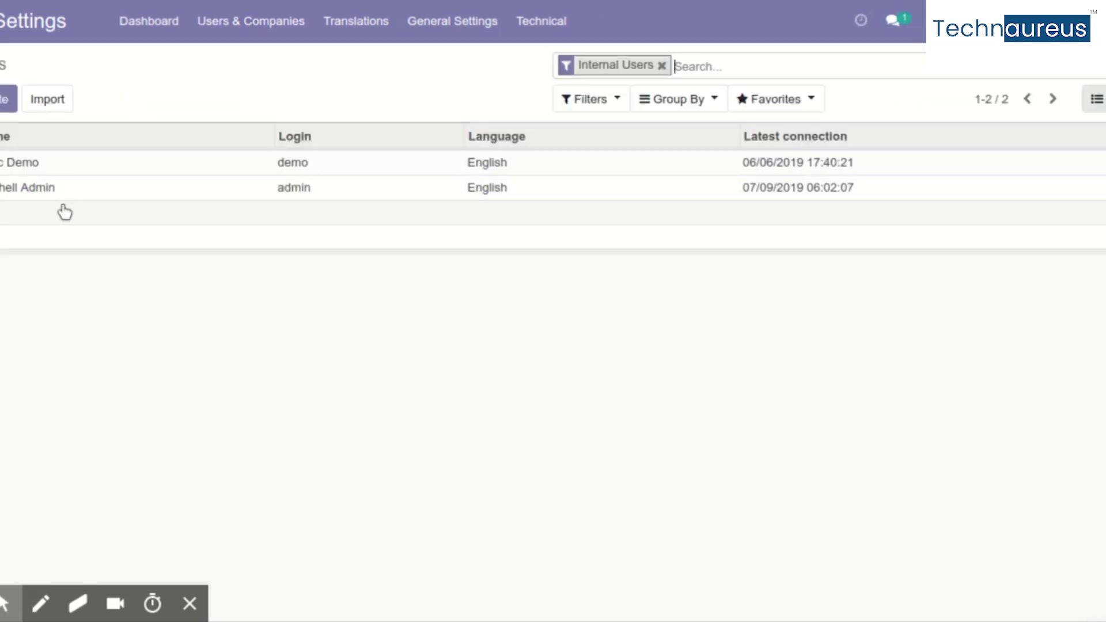
{"action": "left_click", "coordinate": [61, 193]}
{"action": "left_click", "coordinate": [4, 95]}
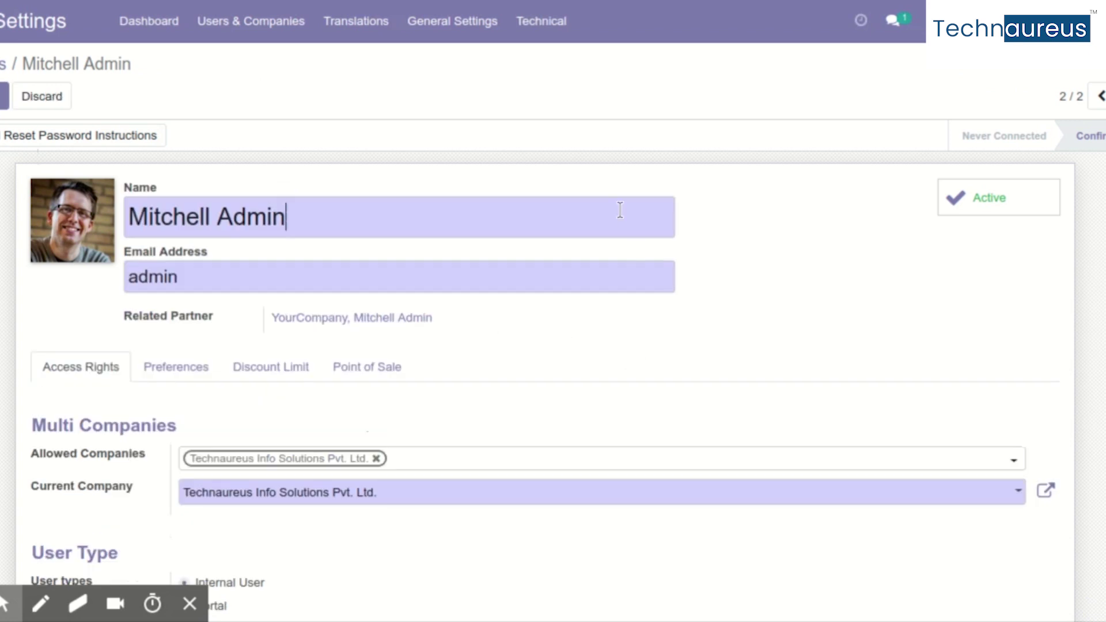
{"action": "scroll", "coordinate": [697, 361], "scroll_direction": "down", "scroll_amount": 4}
{"action": "scroll", "coordinate": [698, 361], "scroll_direction": "down", "scroll_amount": 6}
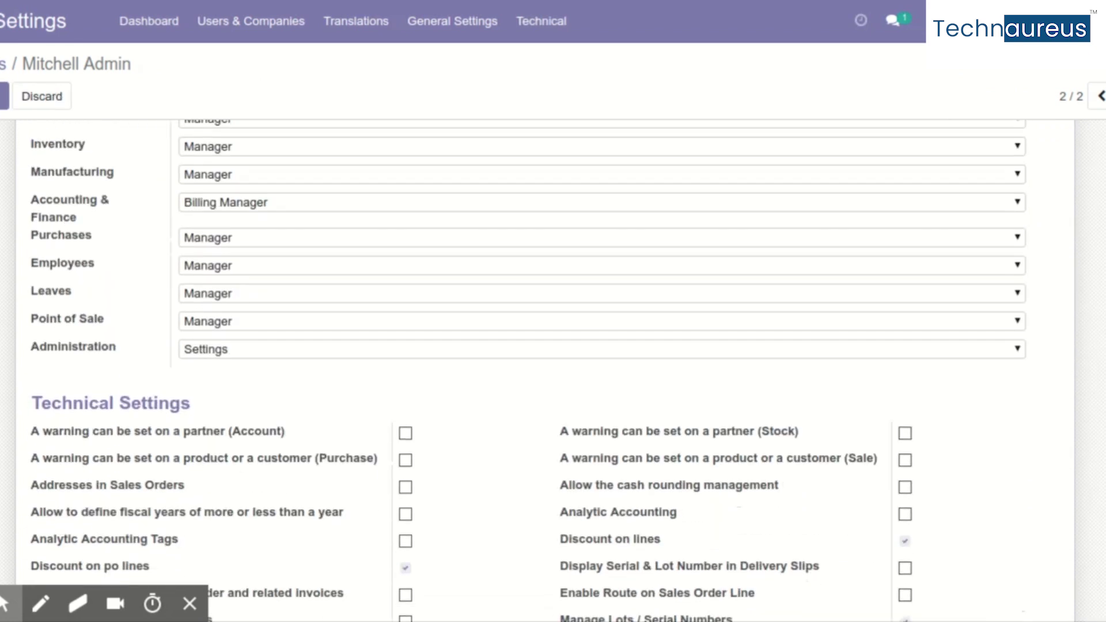